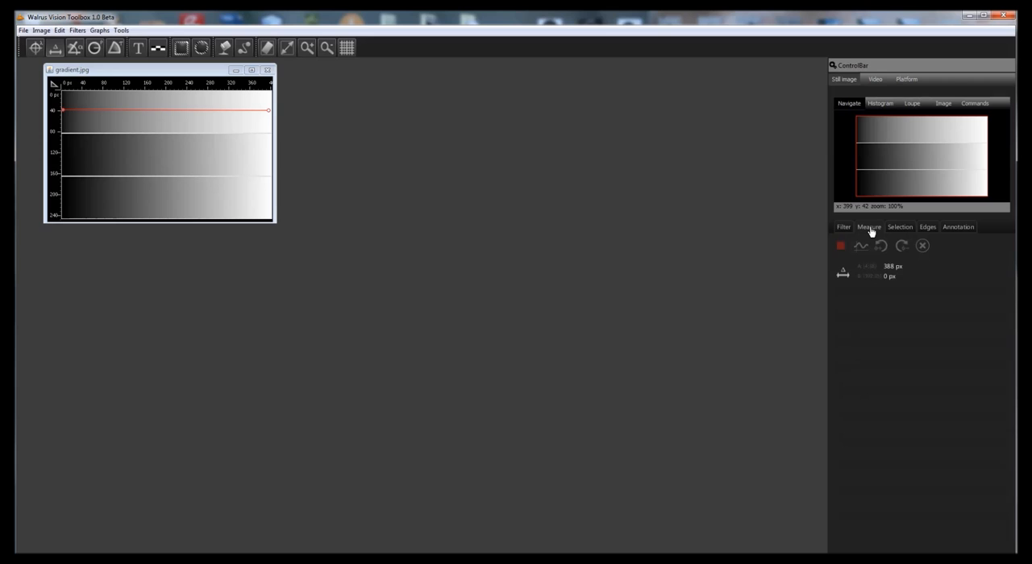
# - Chart the intensity profile of the measured line in the image's top band and place the chart beside the image
pyautogui.click(866, 269)
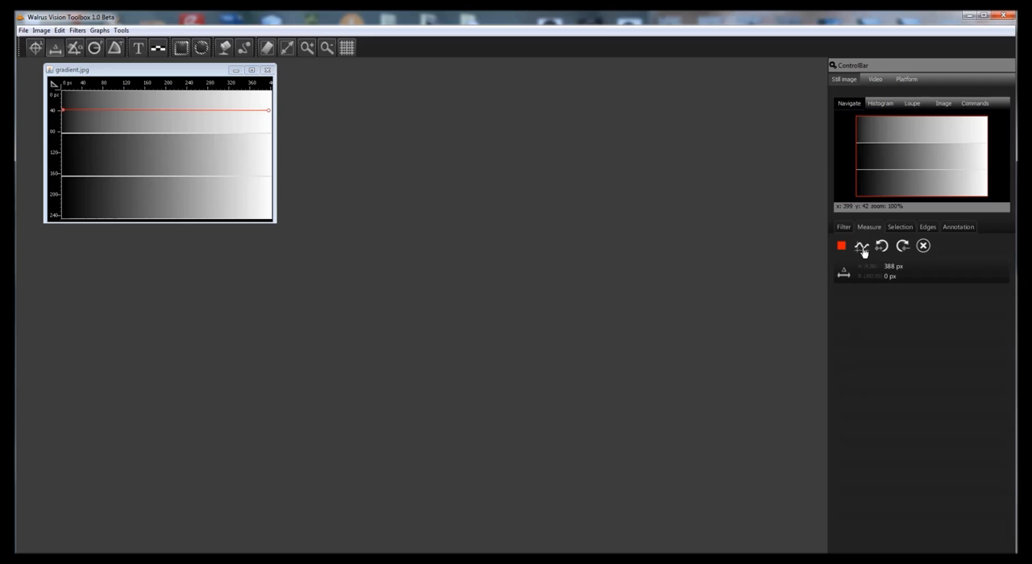
pyautogui.click(861, 250)
pyautogui.moveTo(196, 84); pyautogui.dragTo(439, 80)
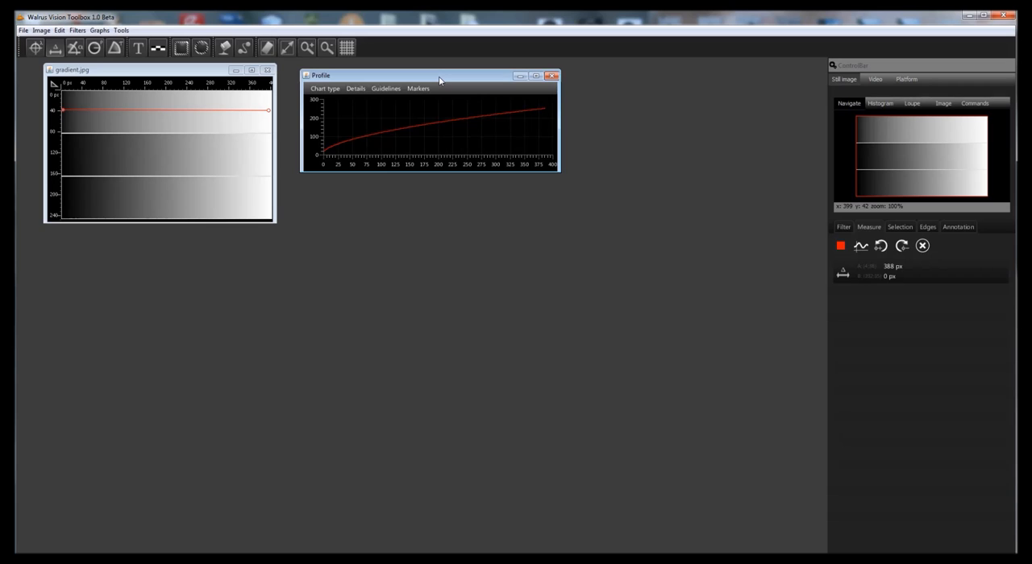
# - Measure a line about 391 px long across the middle gradient band and place its profile chart below the first chart
pyautogui.click(181, 75)
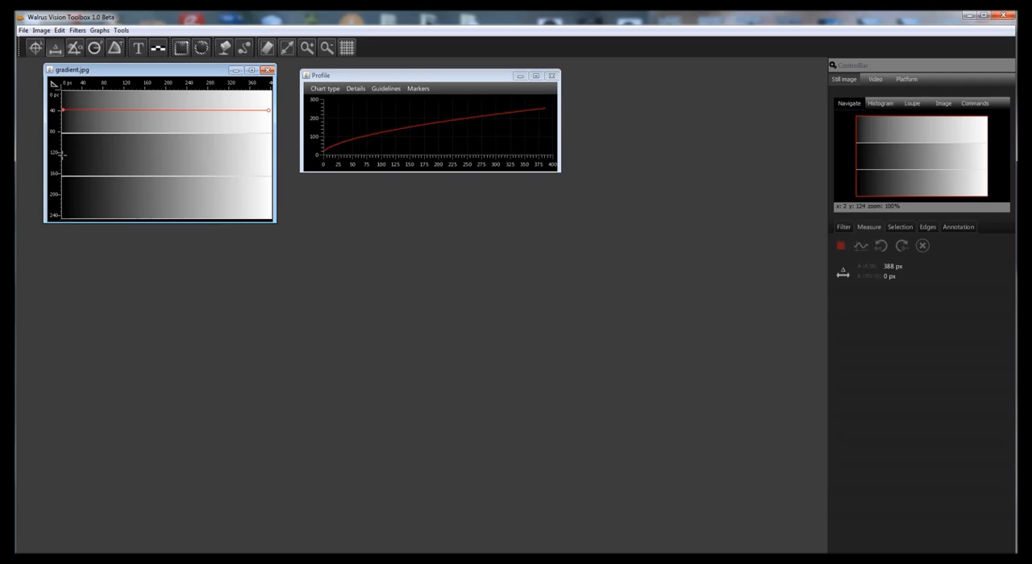
pyautogui.moveTo(63, 153); pyautogui.dragTo(268, 155)
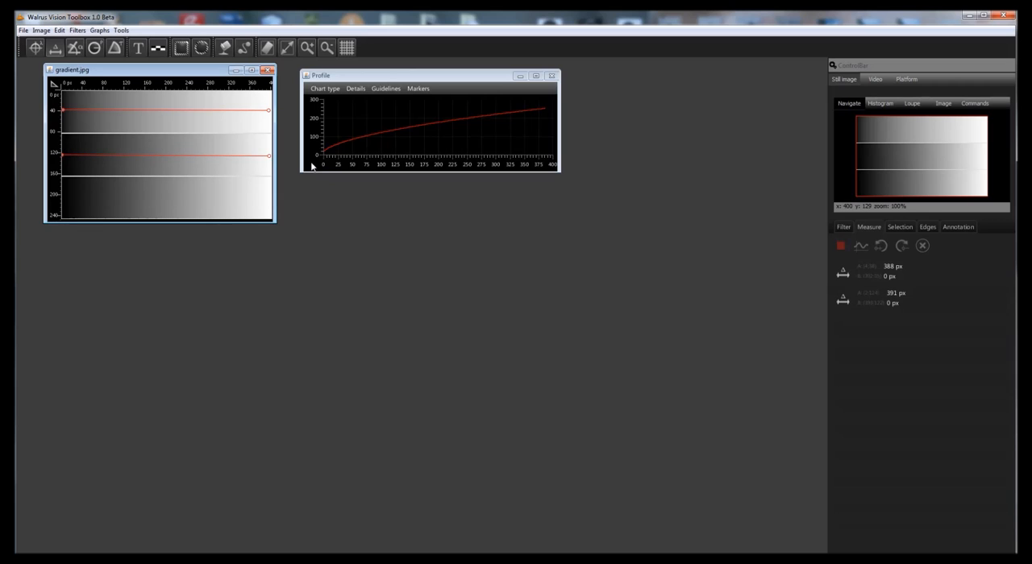
pyautogui.click(861, 299)
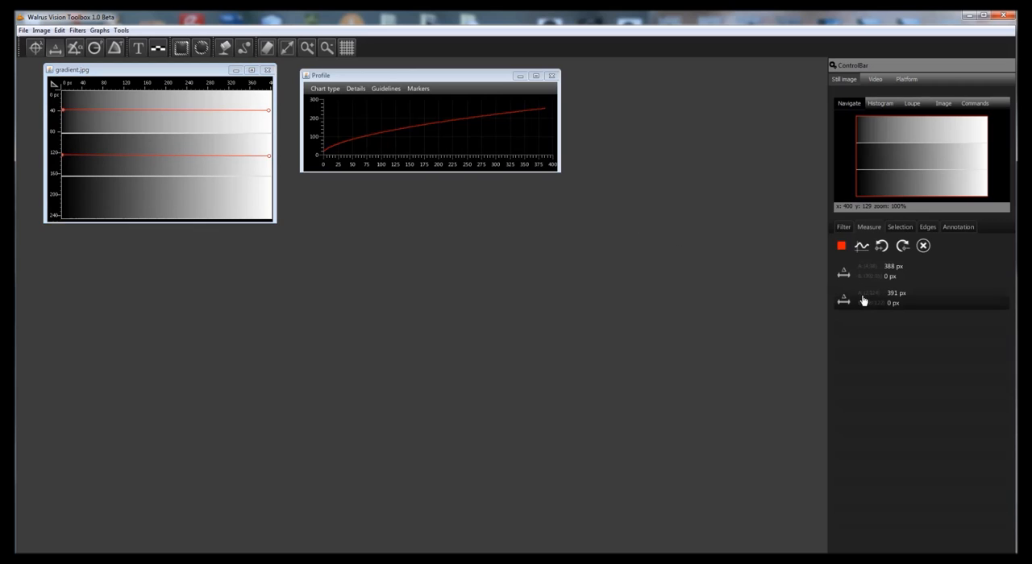
pyautogui.click(862, 252)
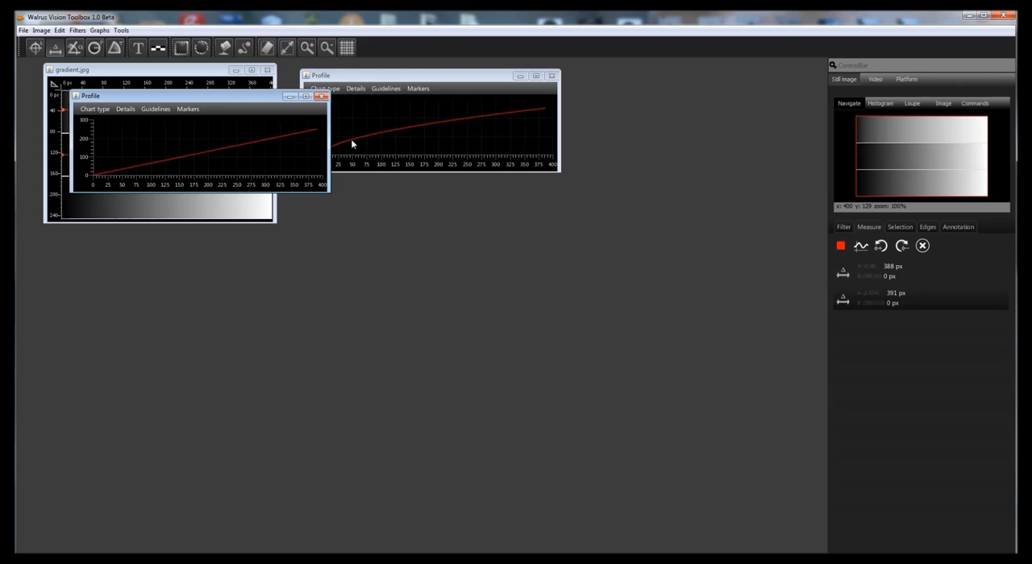
pyautogui.moveTo(246, 95); pyautogui.dragTo(485, 208)
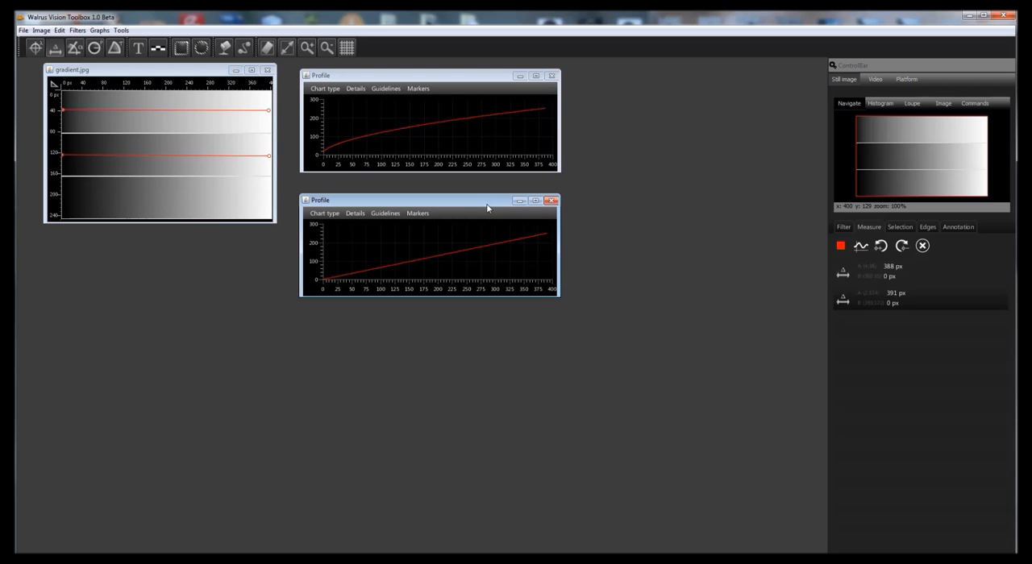
# - Duplicate the middle-band line and move one of the two overlapping lines down into the bottom gradient band
pyautogui.click(880, 302)
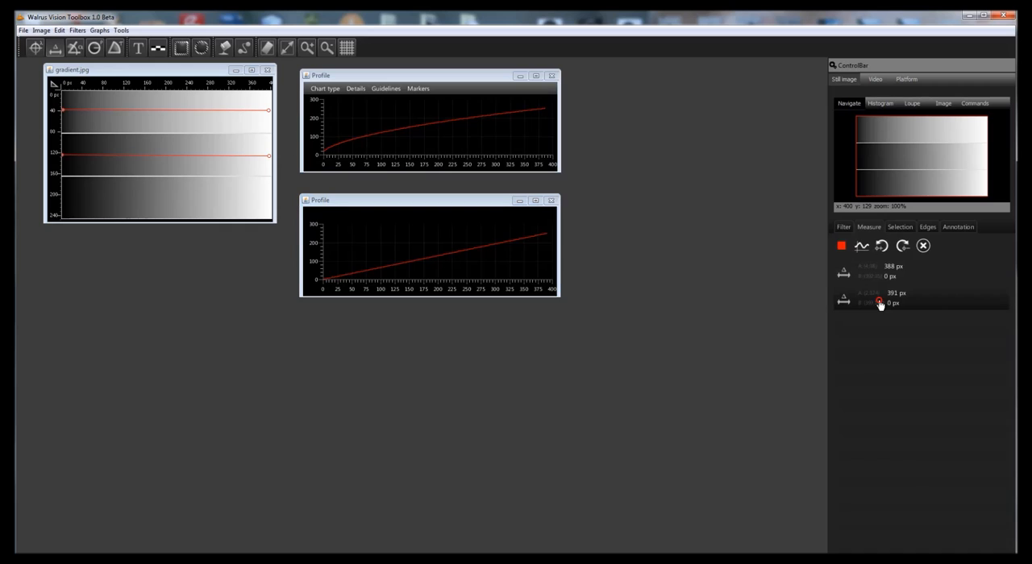
pyautogui.moveTo(600, 257); pyautogui.dragTo(223, 207)
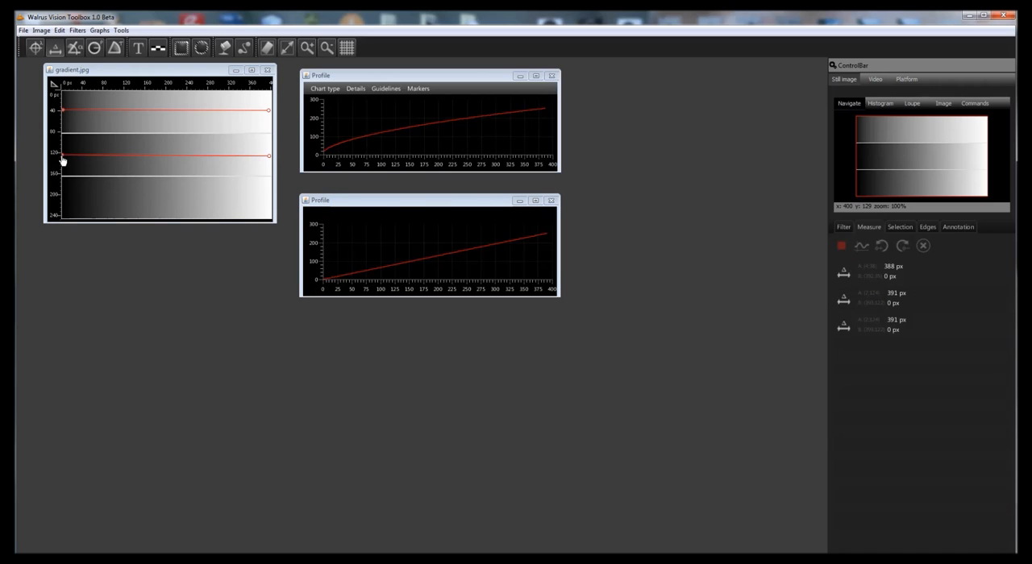
pyautogui.moveTo(63, 160); pyautogui.dragTo(65, 205)
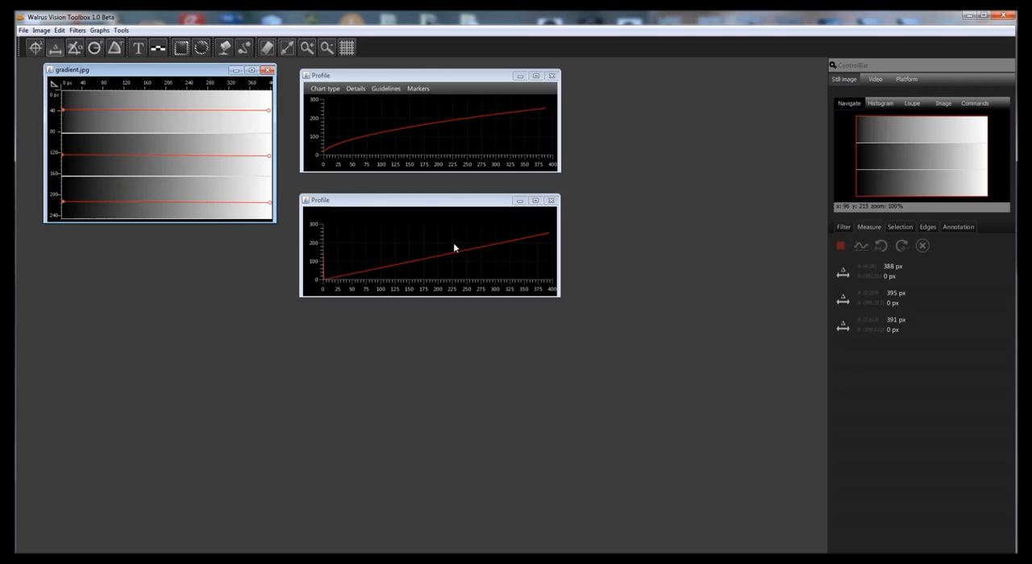
# - Chart the profile of the line still in the middle band and place the chart below the other two
pyautogui.click(888, 322)
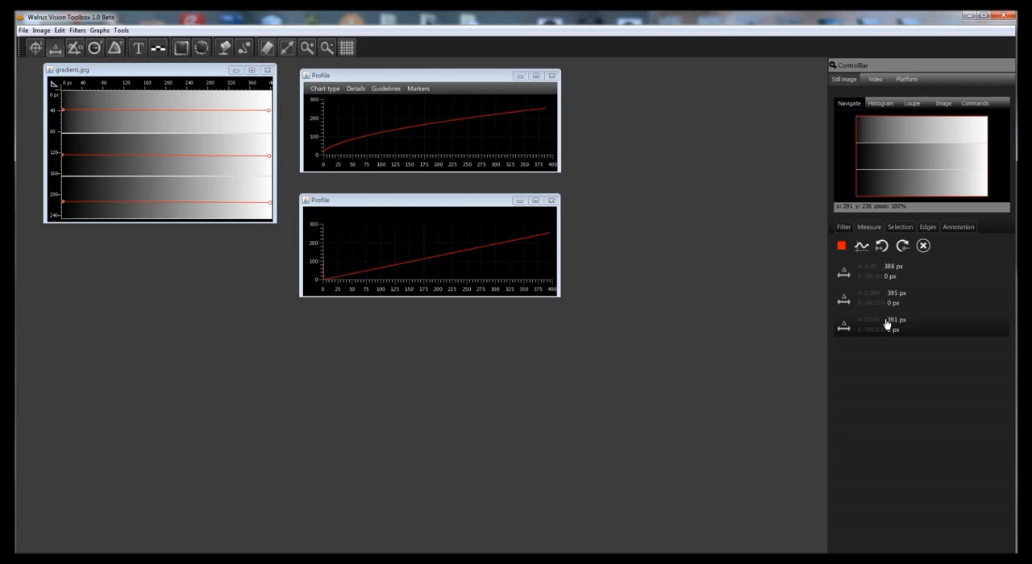
pyautogui.click(861, 248)
pyautogui.moveTo(254, 109); pyautogui.dragTo(469, 323)
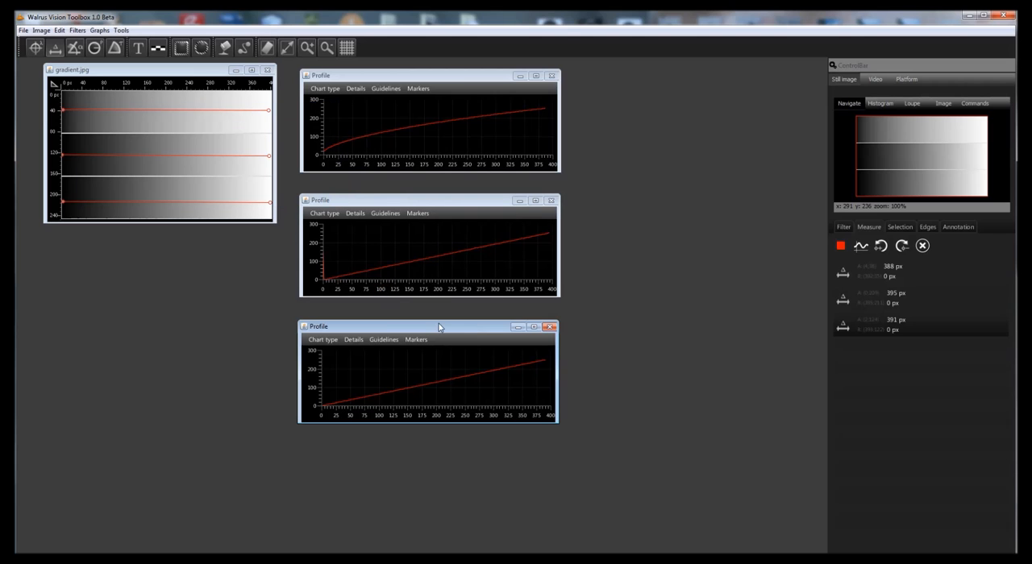
# - Close all three separate profile charts
pyautogui.click(551, 76)
pyautogui.click(551, 200)
pyautogui.click(549, 327)
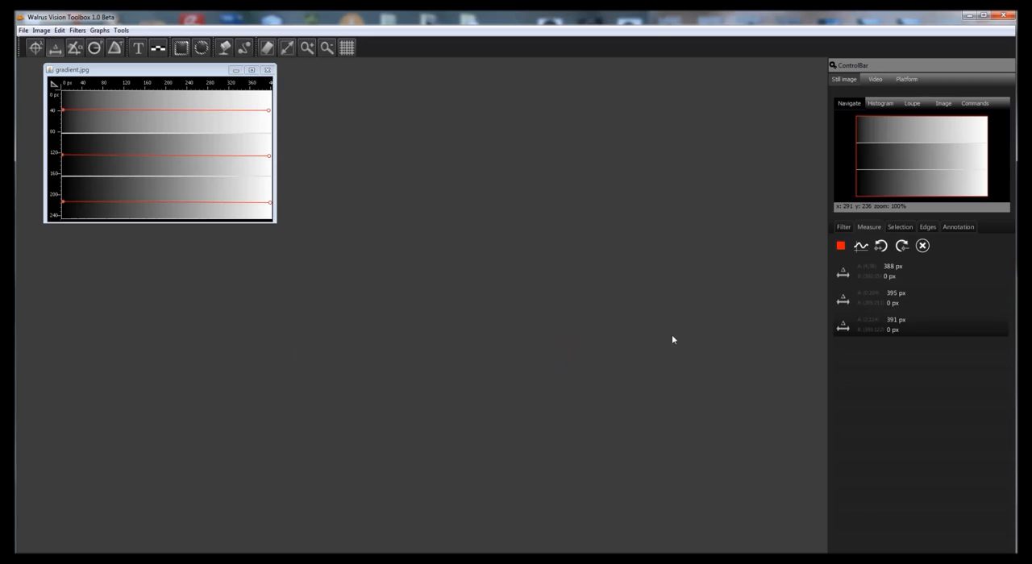
# - Recolour the bottom-band line yellow and the middle-band line green
pyautogui.click(915, 301)
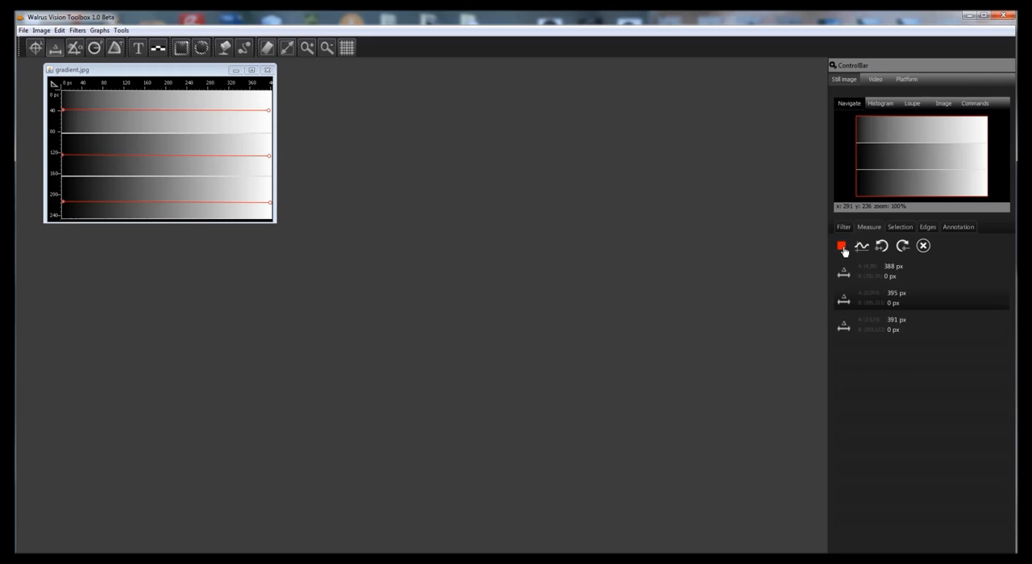
pyautogui.click(841, 246)
pyautogui.click(865, 299)
pyautogui.click(867, 334)
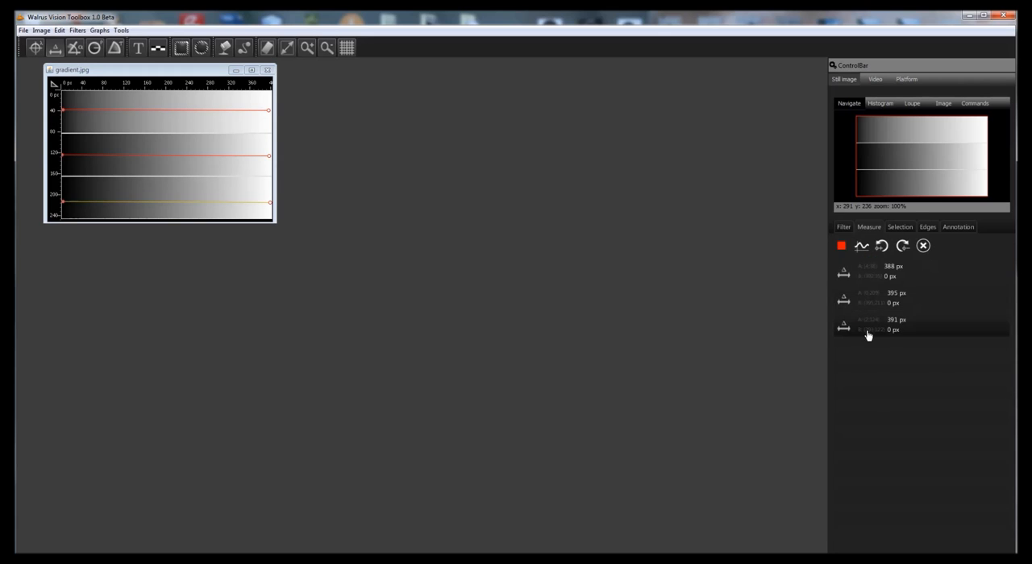
pyautogui.click(840, 246)
# - Plot the profiles of all three lines in one chart, and enlarge the chart beside the image
pyautogui.click(902, 301)
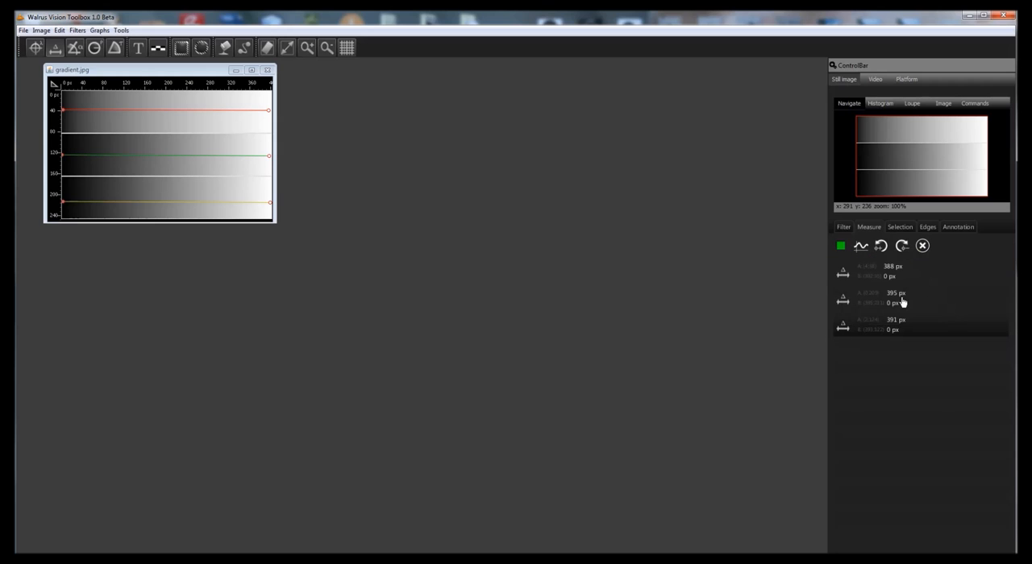
pyautogui.click(887, 272)
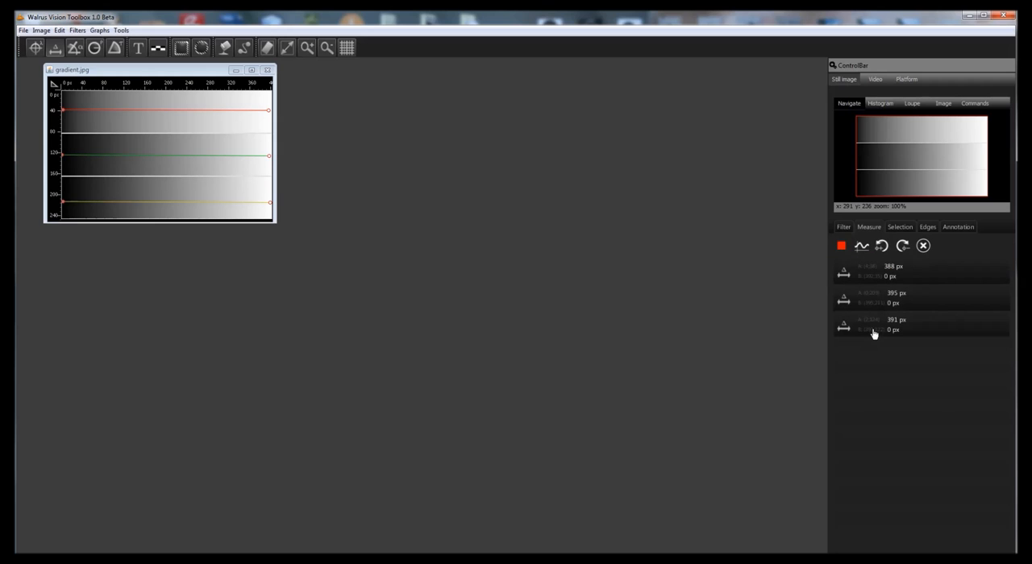
pyautogui.click(861, 247)
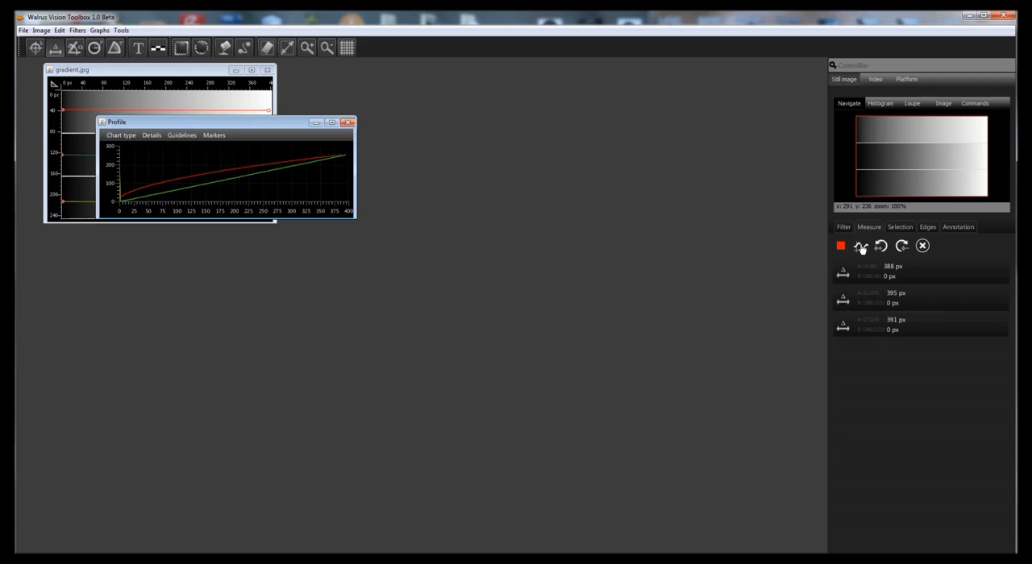
pyautogui.moveTo(270, 121); pyautogui.dragTo(491, 96)
pyautogui.moveTo(576, 193); pyautogui.dragTo(766, 511)
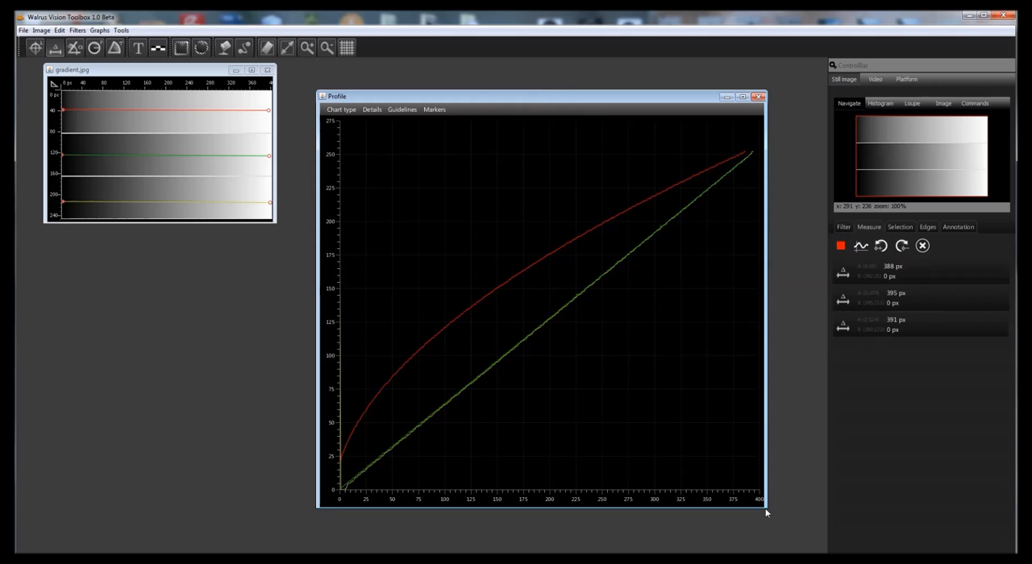
# - Close the combined chart and the gradient image, and open the gear image from the AdvancedCharting folder
pyautogui.click(758, 96)
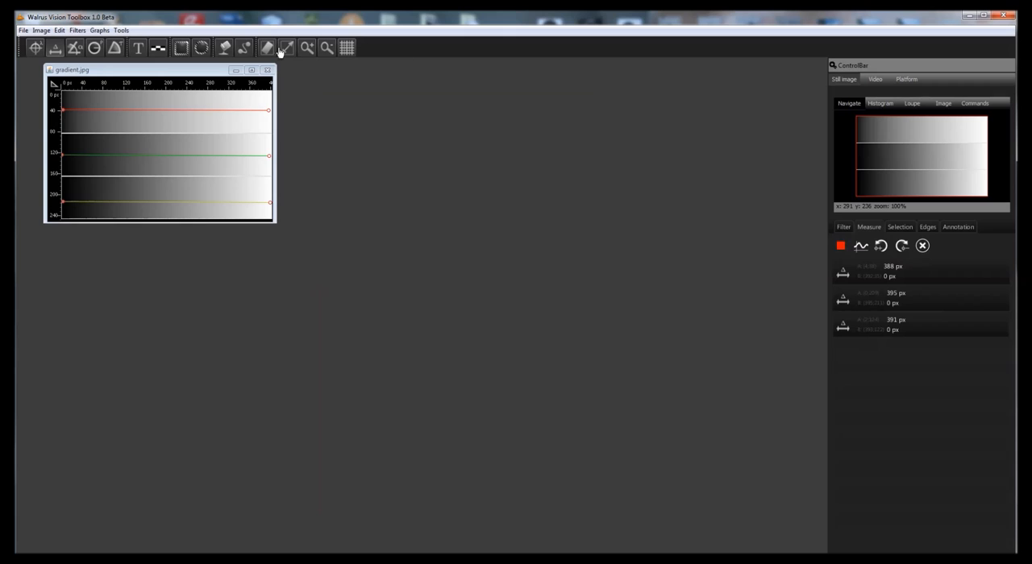
pyautogui.click(266, 71)
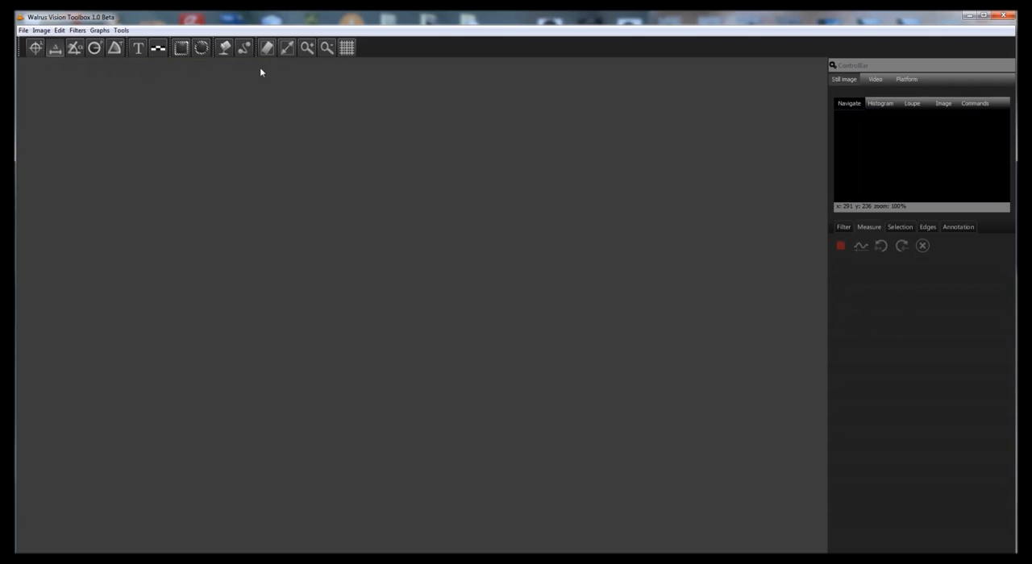
pyautogui.click(229, 559)
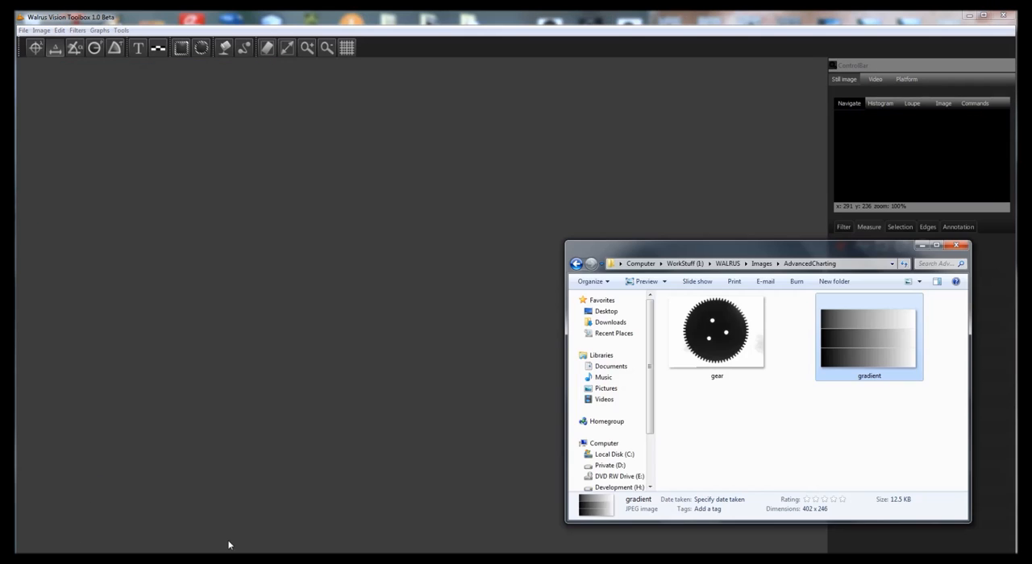
pyautogui.moveTo(717, 346); pyautogui.dragTo(407, 274)
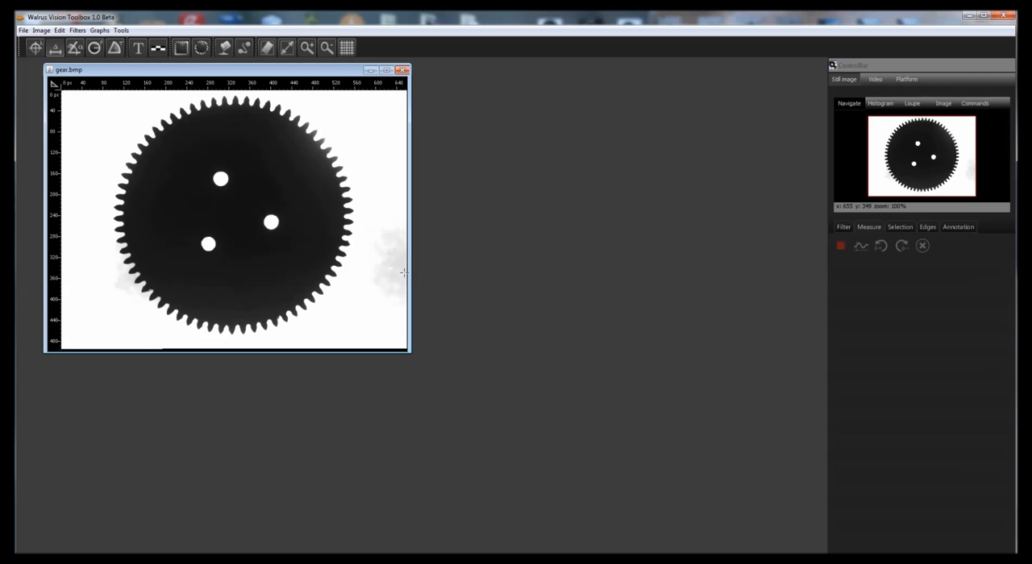
# - Measure two vertical lines about 444 px and 447 px long, one on each side of the gear
pyautogui.click(77, 99)
pyautogui.moveTo(78, 206); pyautogui.dragTo(76, 337)
pyautogui.click(77, 336)
pyautogui.moveTo(392, 100); pyautogui.dragTo(395, 337)
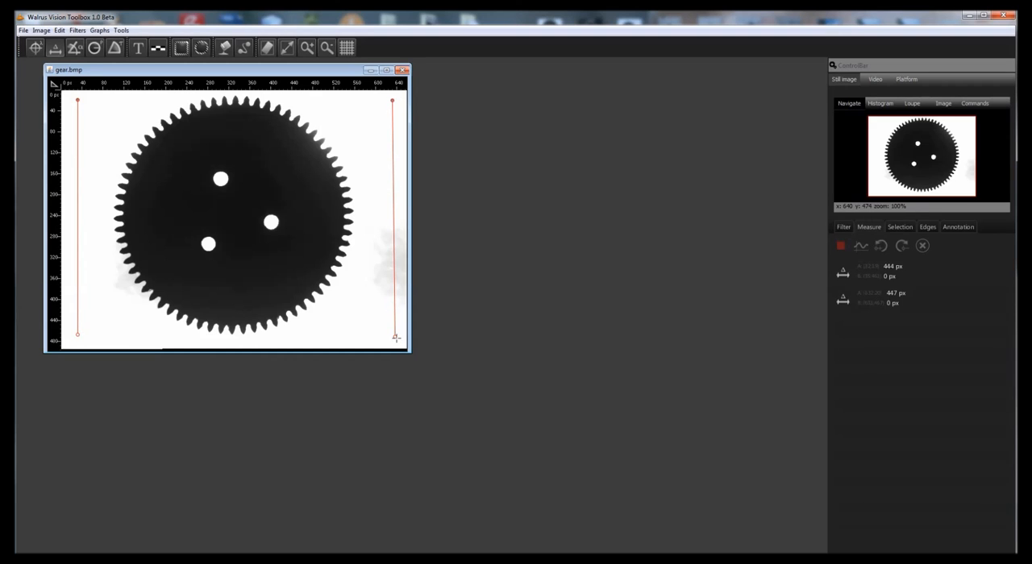
pyautogui.click(395, 337)
# - Colour the vertical line right of the gear yellow and plot both lines' profiles in one chart beside the image
pyautogui.click(842, 248)
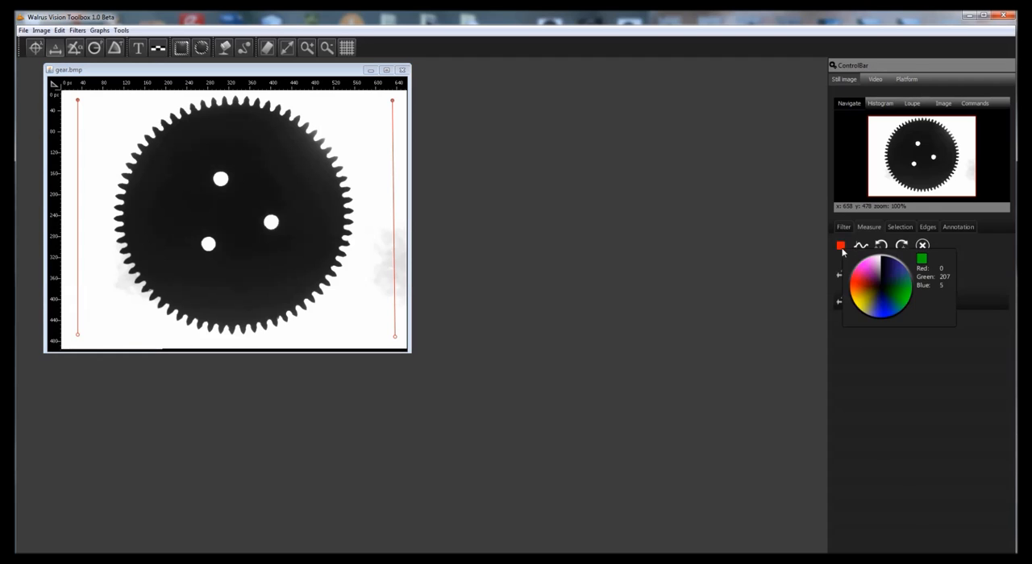
pyautogui.click(862, 307)
pyautogui.click(876, 277)
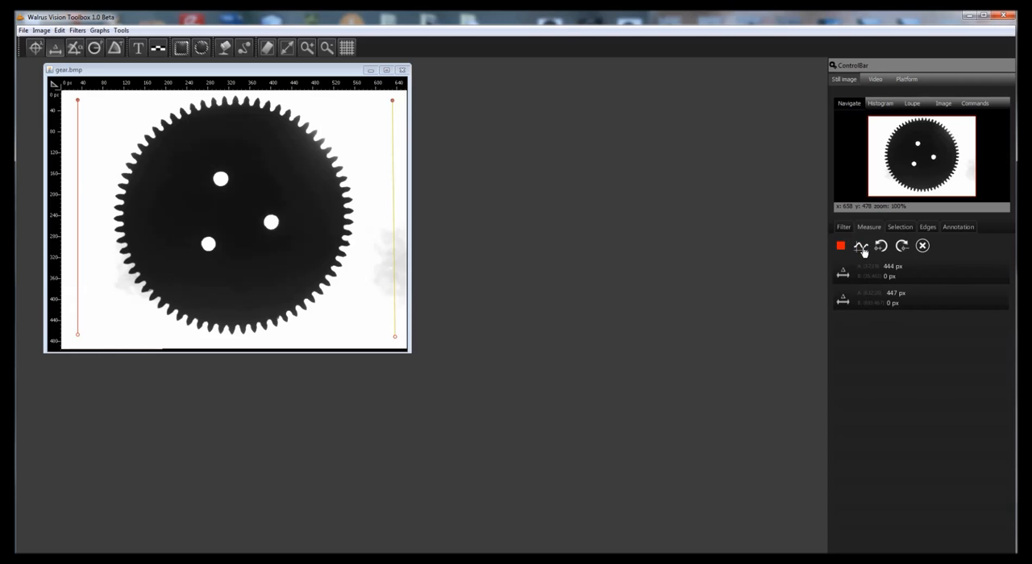
pyautogui.click(862, 250)
pyautogui.moveTo(234, 92); pyautogui.dragTo(643, 118)
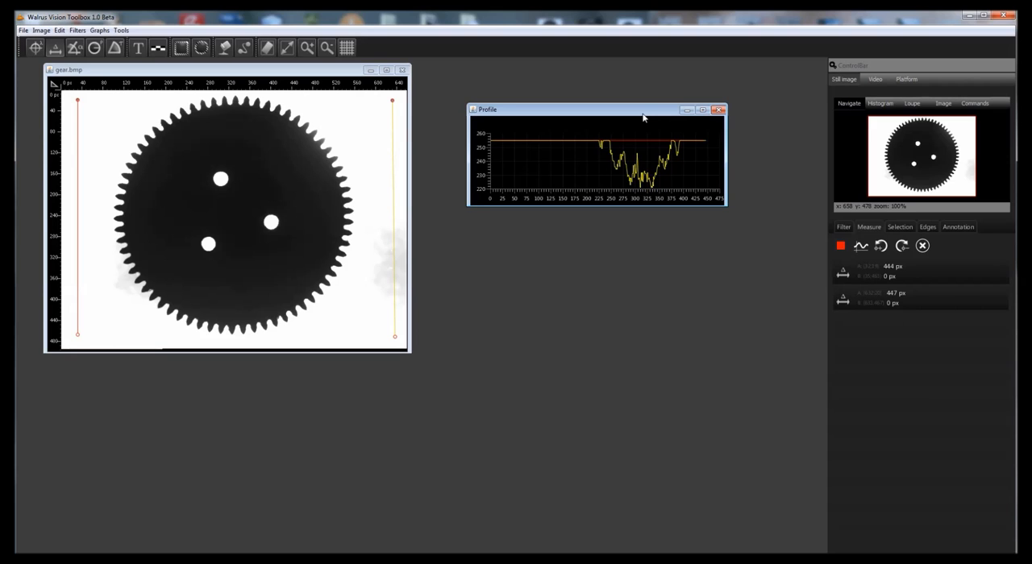
# - Replace the two vertical lines with a diagonal line about 569 px long across the gear, closing their profile chart
pyautogui.click(720, 111)
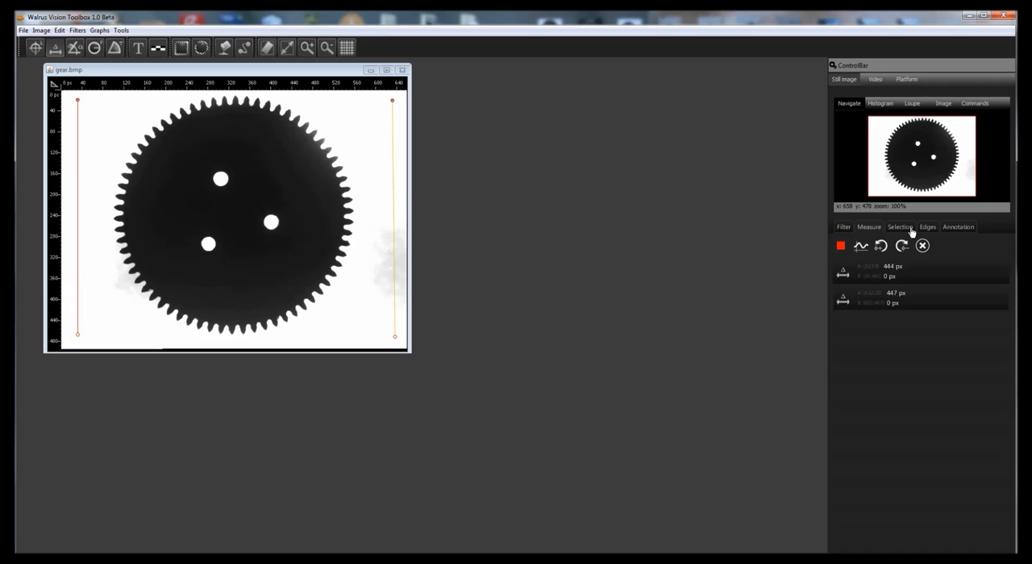
pyautogui.click(922, 246)
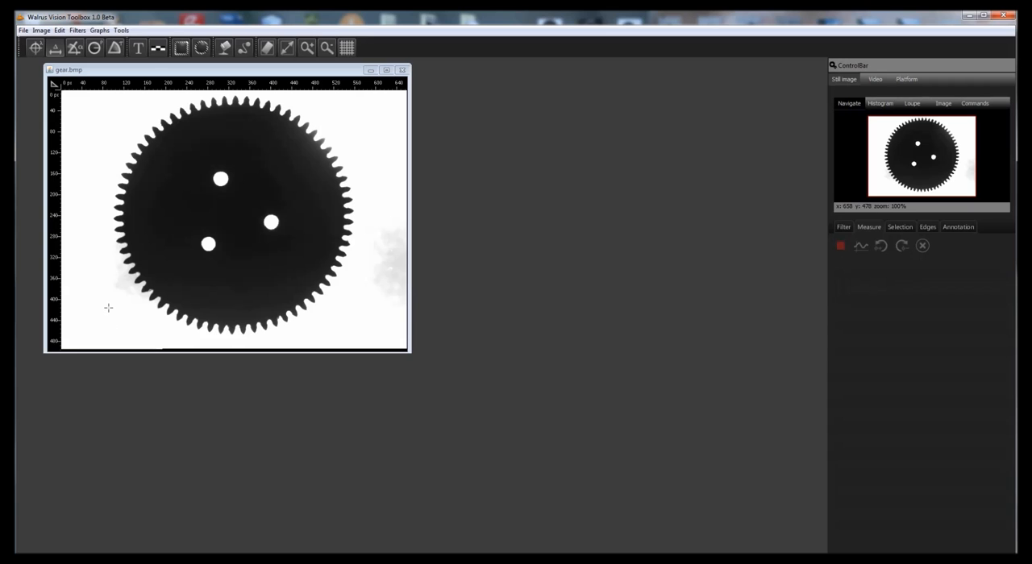
pyautogui.moveTo(108, 308); pyautogui.dragTo(391, 204)
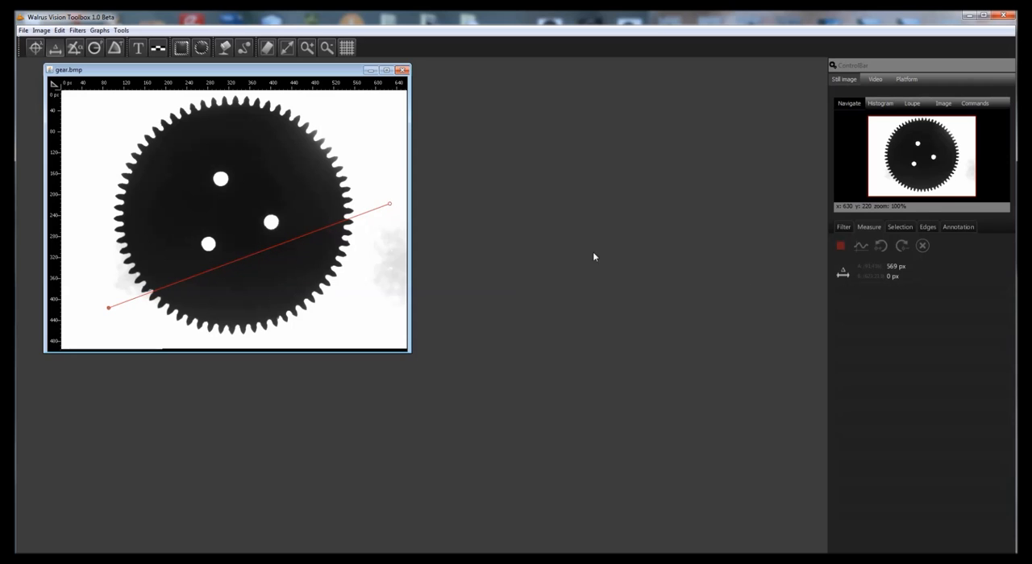
# - Chart the diagonal line's profile and enlarge the chart beside the gear image
pyautogui.click(851, 276)
pyautogui.click(863, 252)
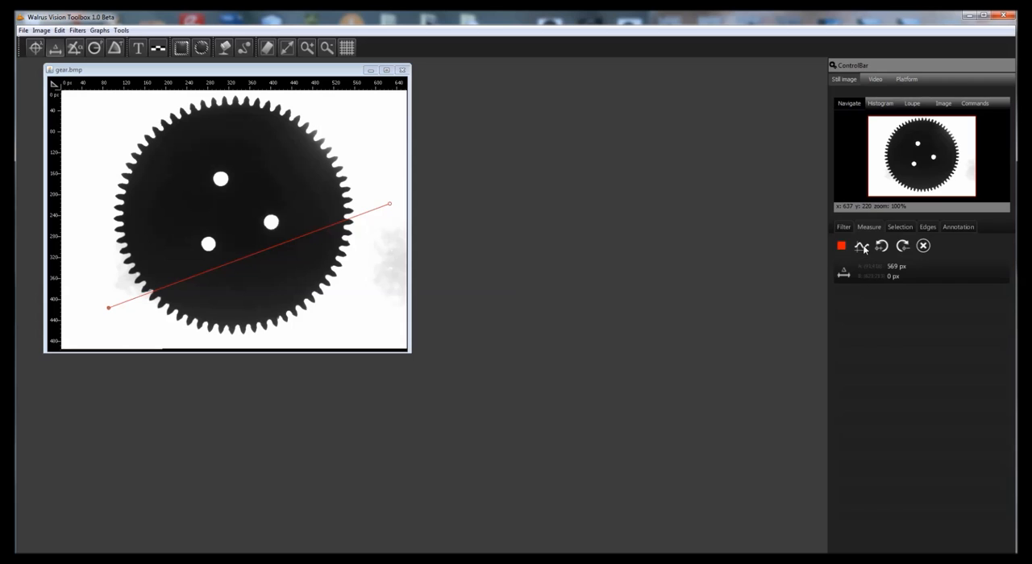
pyautogui.moveTo(228, 97); pyautogui.dragTo(590, 74)
pyautogui.moveTo(690, 167); pyautogui.dragTo(804, 519)
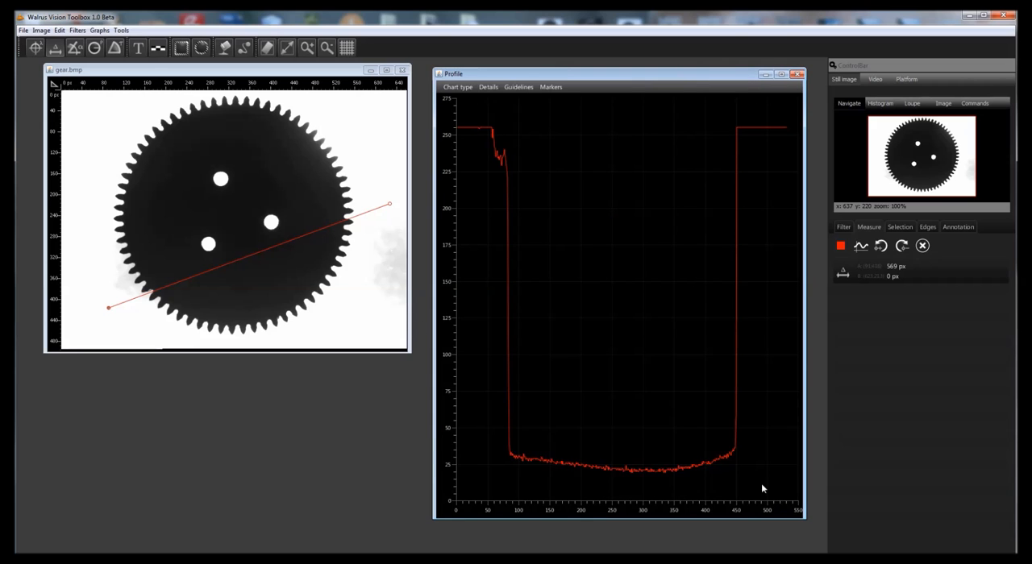
# - Move the diagonal line up so it crosses the gear's two lower holes, and show the profile chart's details
pyautogui.moveTo(109, 314); pyautogui.dragTo(106, 284)
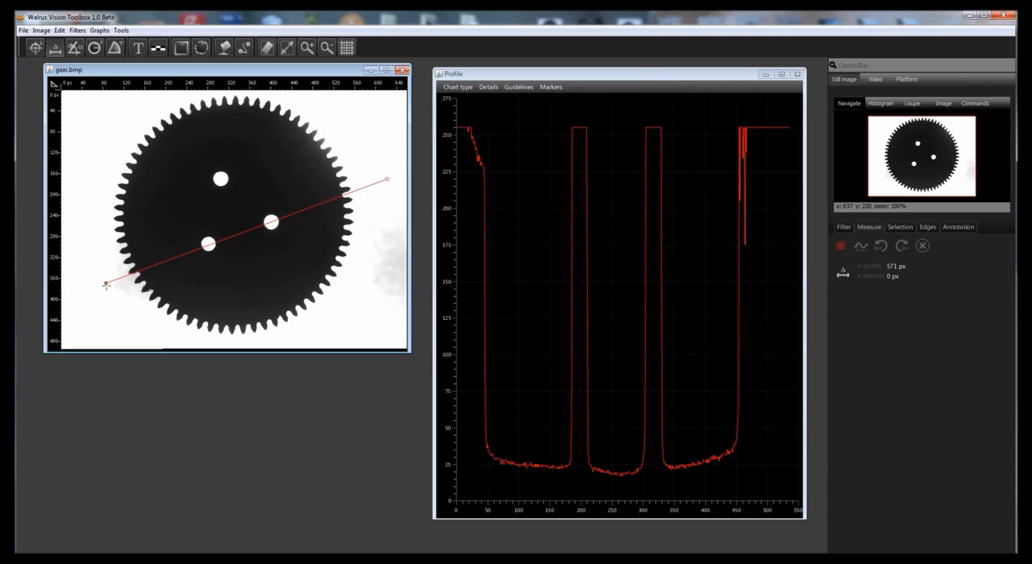
pyautogui.click(488, 90)
pyautogui.click(491, 106)
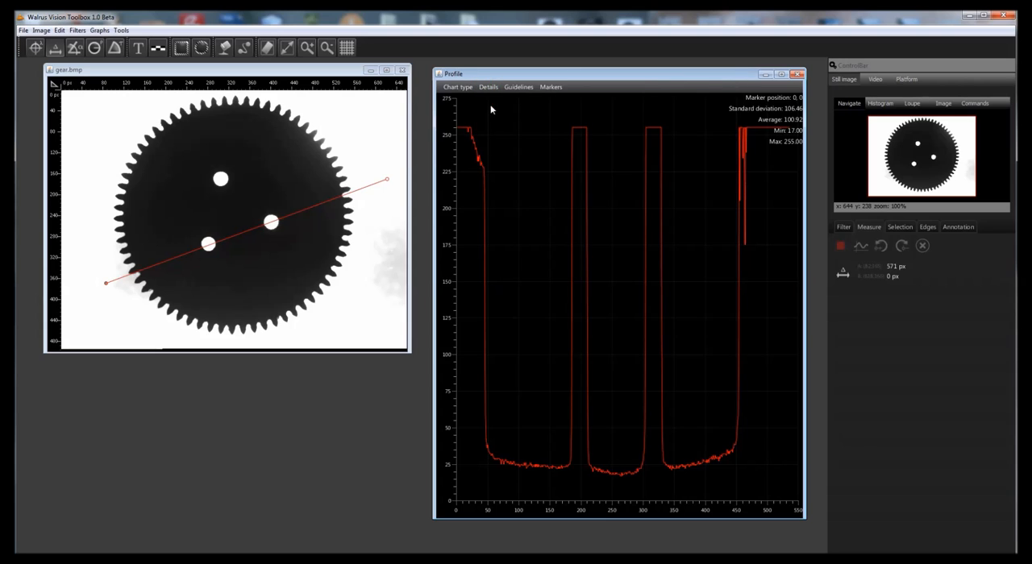
# - Make the profile chart's markers visible and bind them to the data
pyautogui.click(554, 89)
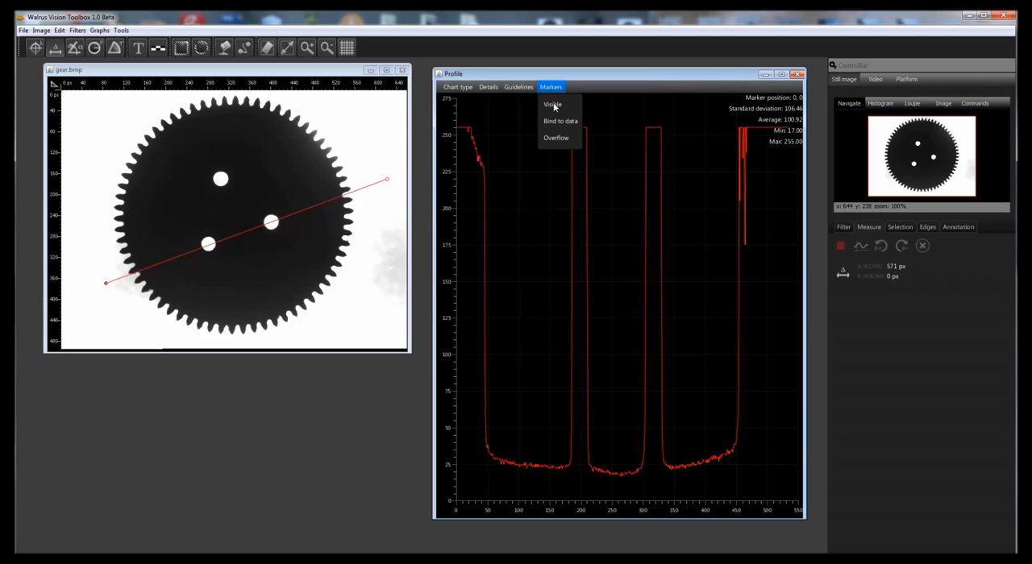
pyautogui.click(553, 105)
pyautogui.click(553, 89)
pyautogui.click(551, 122)
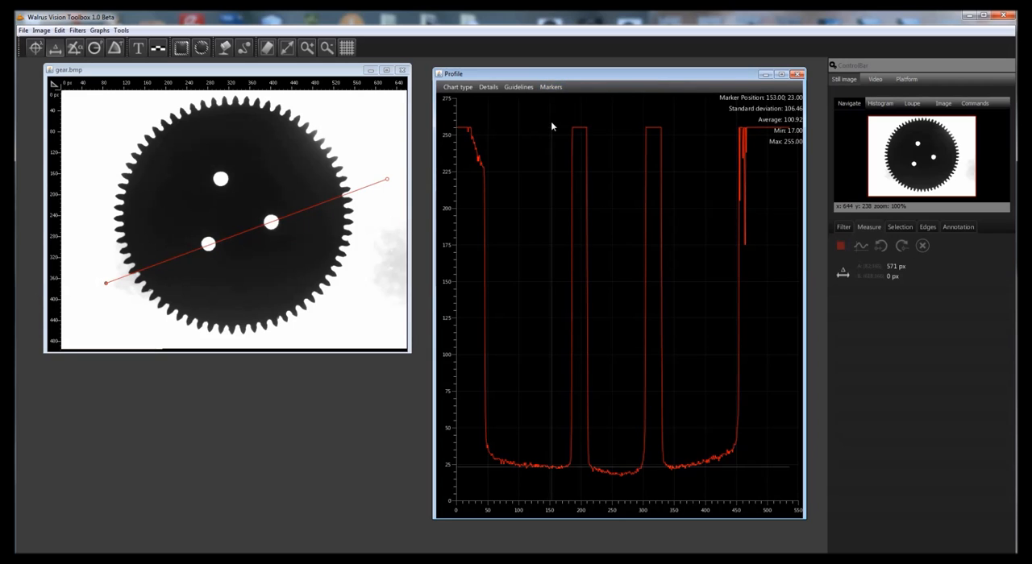